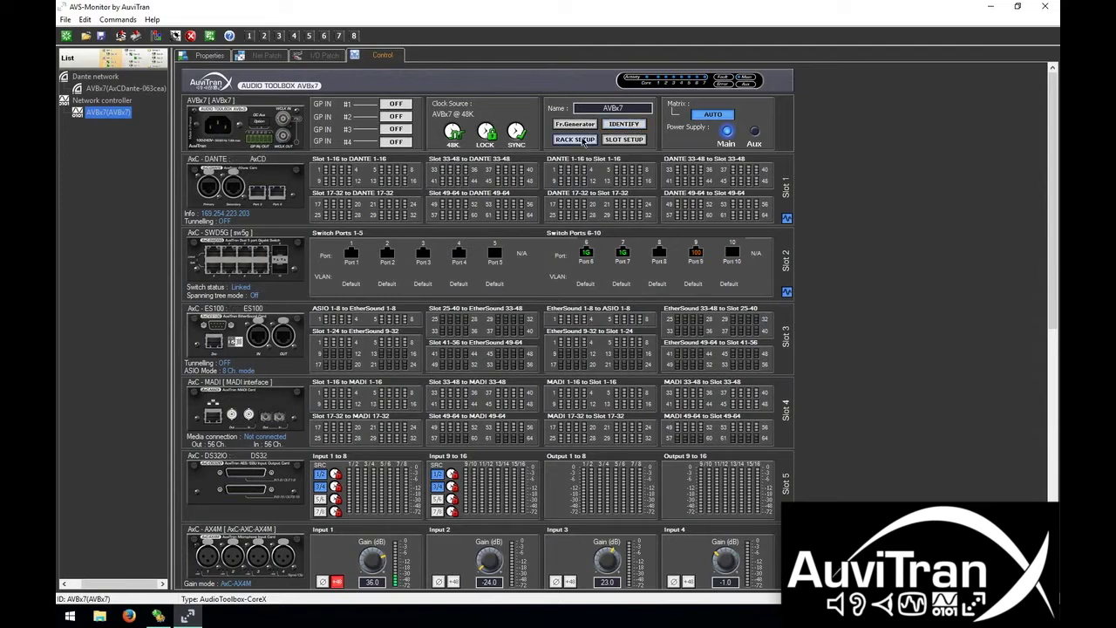
Open Rack Setup and confirm the Clock tab's sample rate stays at 48k
{"action": "left_click", "coordinate": [584, 141]}
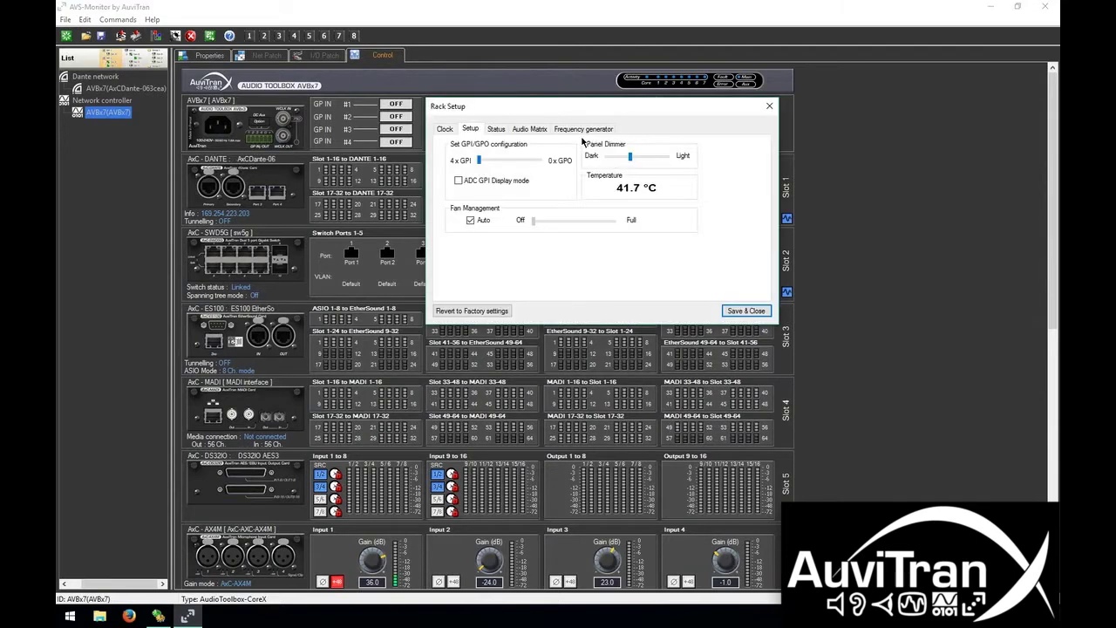
{"action": "left_click", "coordinate": [444, 129]}
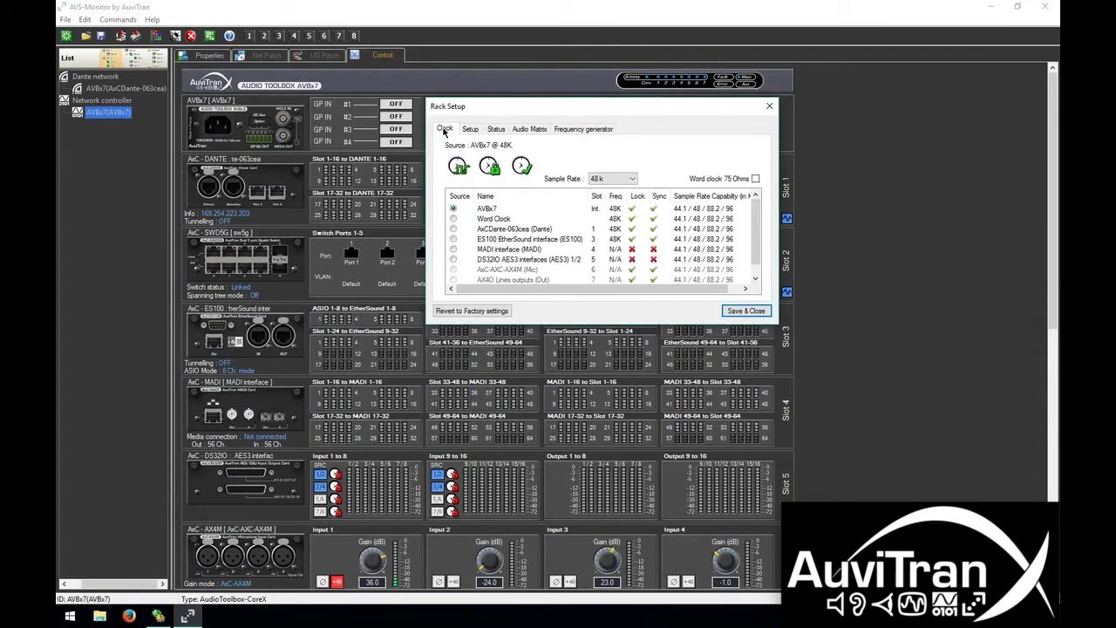
{"action": "left_click", "coordinate": [634, 180]}
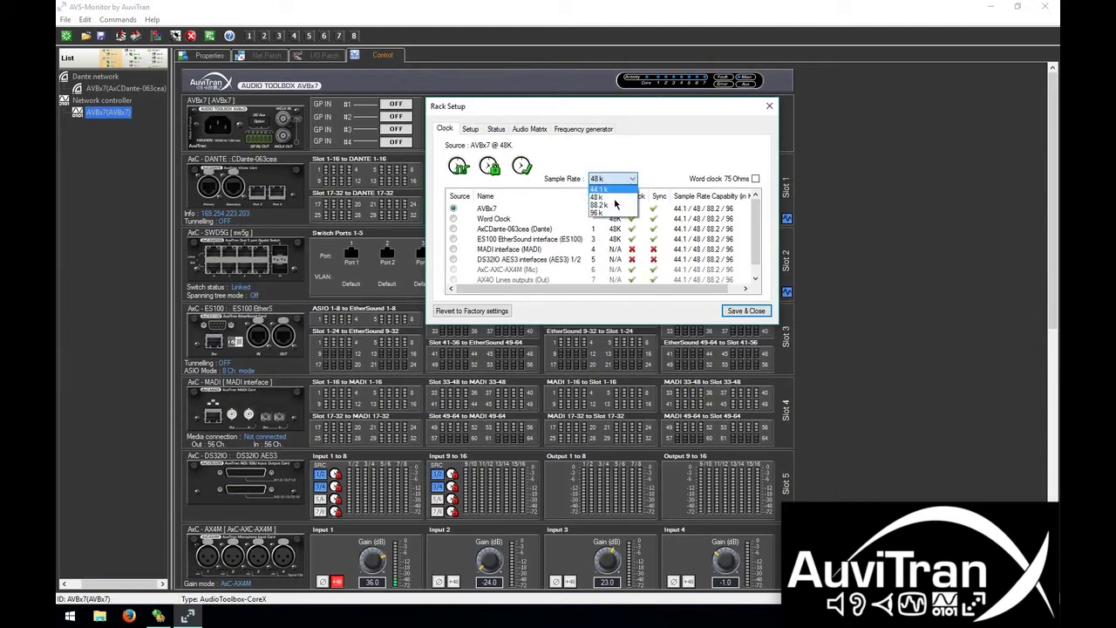
{"action": "left_click", "coordinate": [653, 160]}
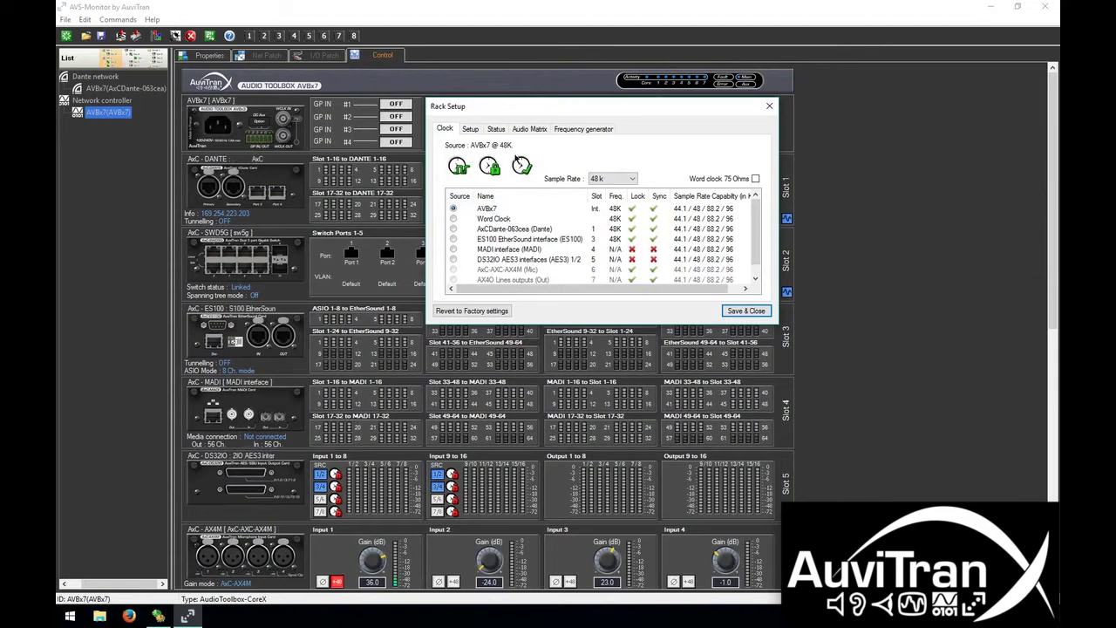
On the Setup tab, set GPI/GPO to 4 x GPI and toggle ADC GPI on then off
{"action": "left_click", "coordinate": [472, 129]}
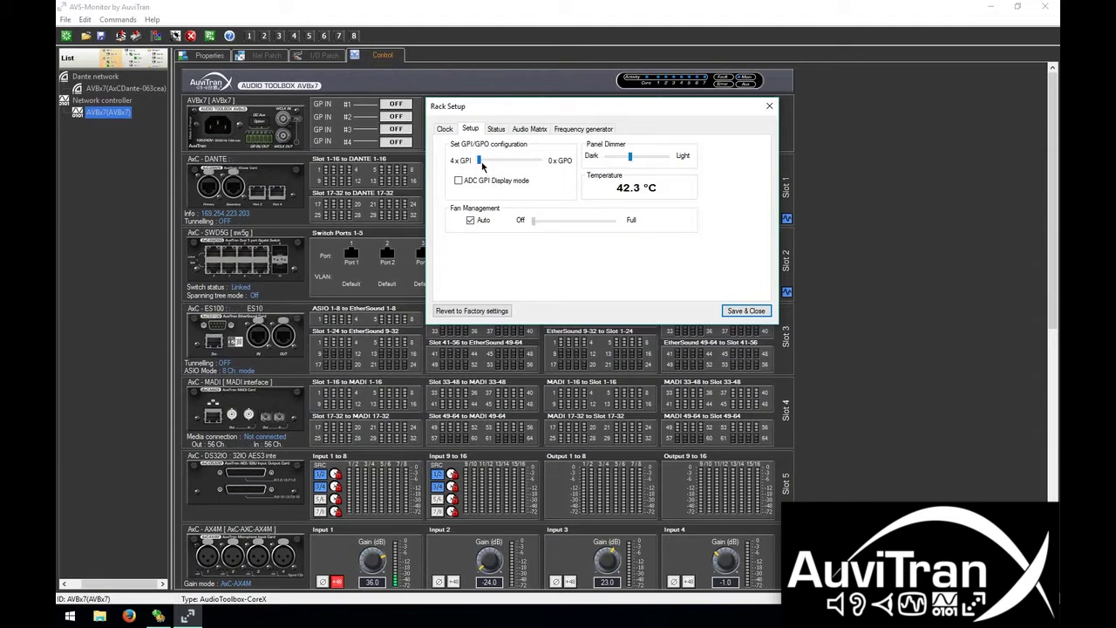
{"action": "left_click_drag", "start_coordinate": [482, 163], "coordinate": [504, 165]}
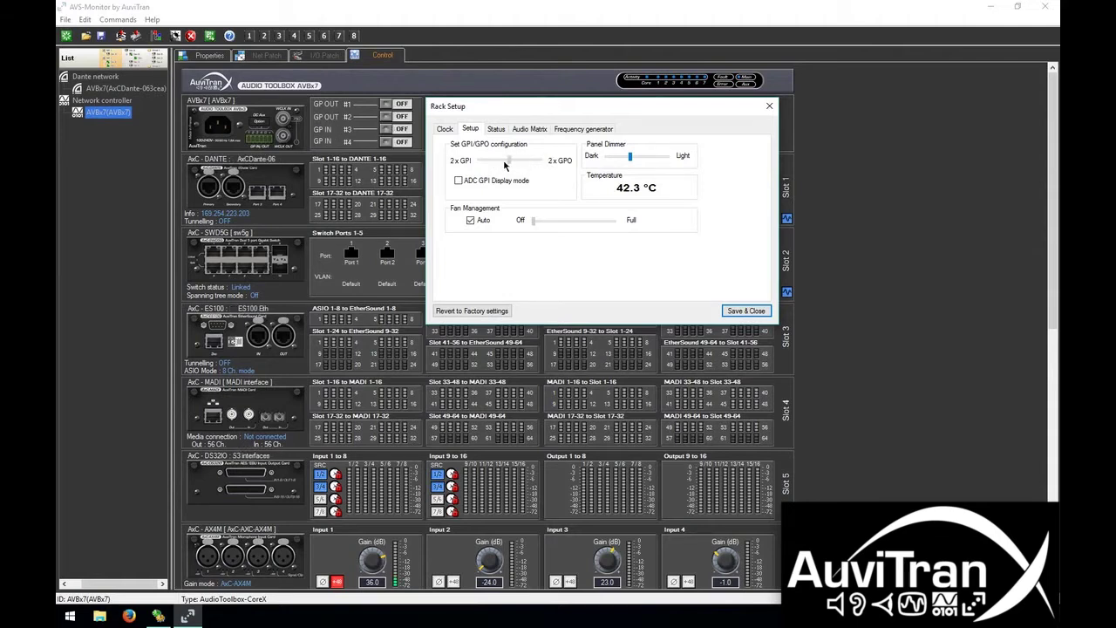
{"action": "left_click", "coordinate": [459, 181]}
{"action": "left_click", "coordinate": [459, 181]}
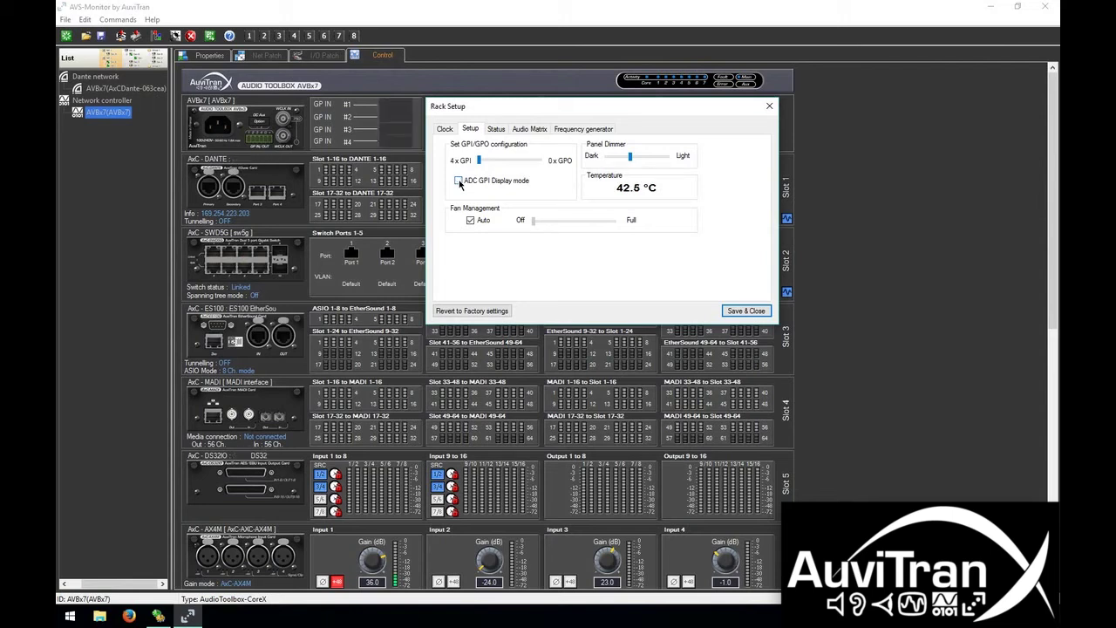
Check the Status tab's module firmware list, then open the full Audio Matrix view
{"action": "left_click", "coordinate": [495, 130]}
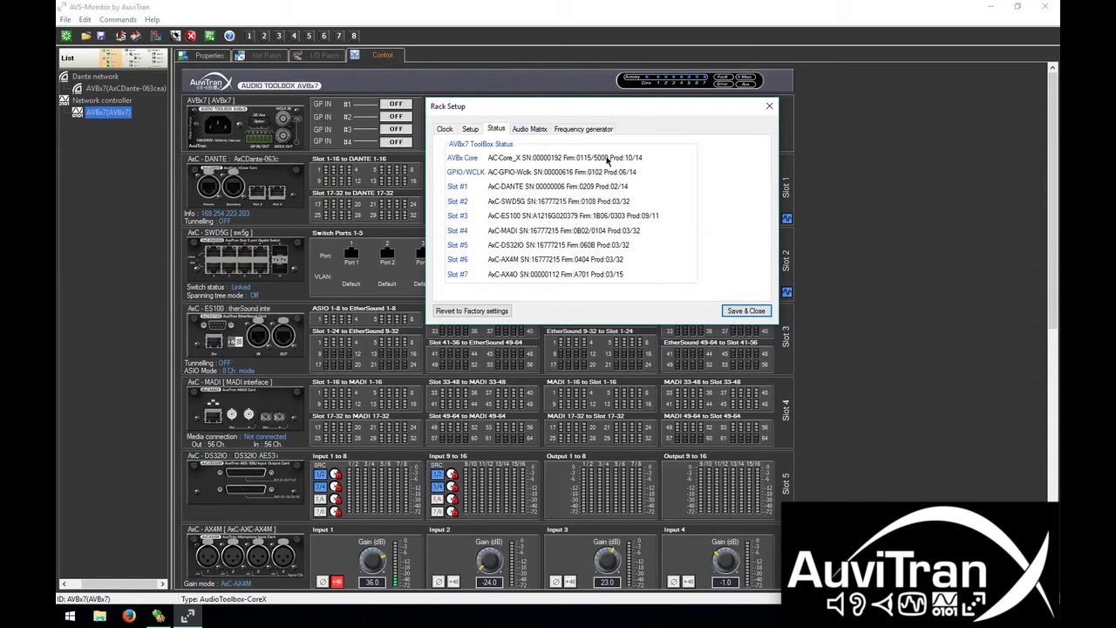
{"action": "left_click", "coordinate": [529, 129]}
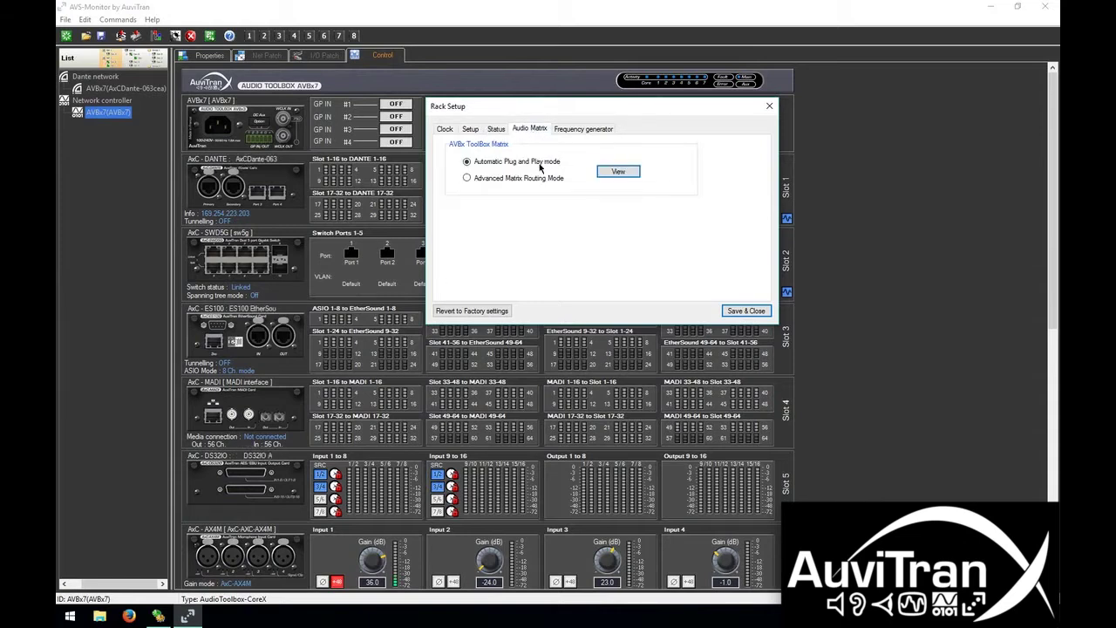
{"action": "left_click", "coordinate": [619, 172]}
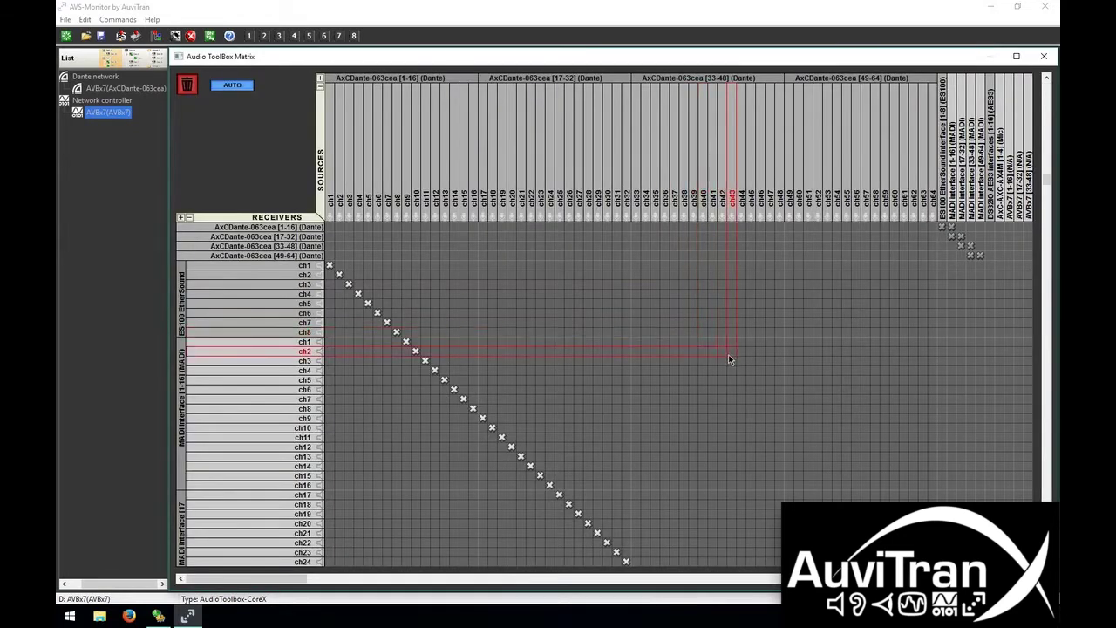
Collapse the Receivers and Sources headers into grouped interface blocks
{"action": "scroll", "coordinate": [729, 354], "scroll_direction": "down", "scroll_amount": 15}
{"action": "scroll", "coordinate": [729, 350], "scroll_direction": "up", "scroll_amount": 15}
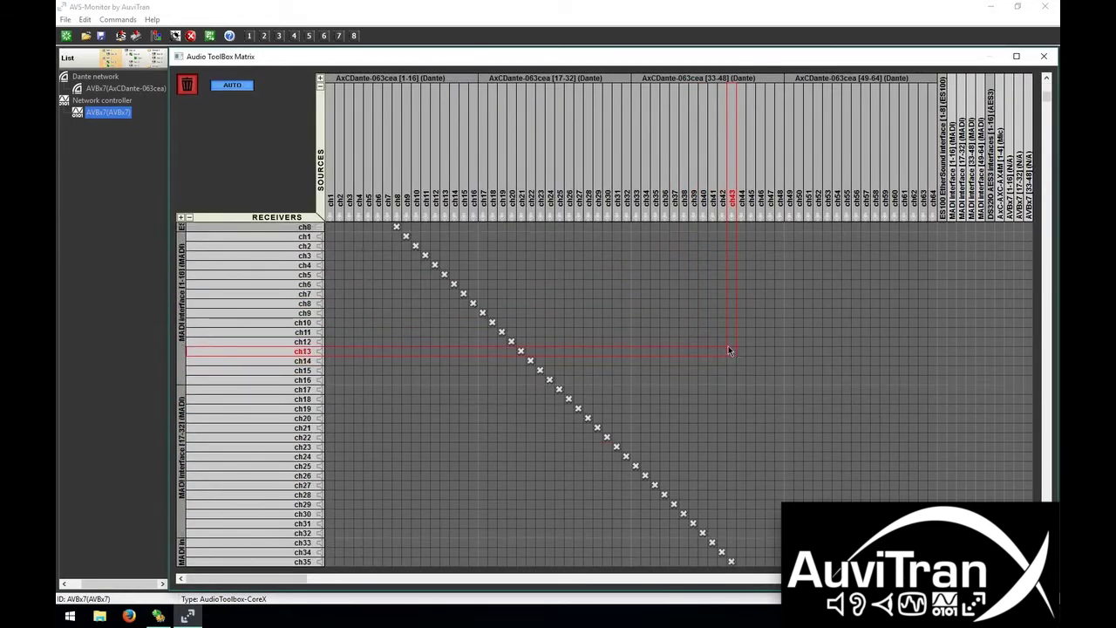
{"action": "left_click", "coordinate": [189, 217]}
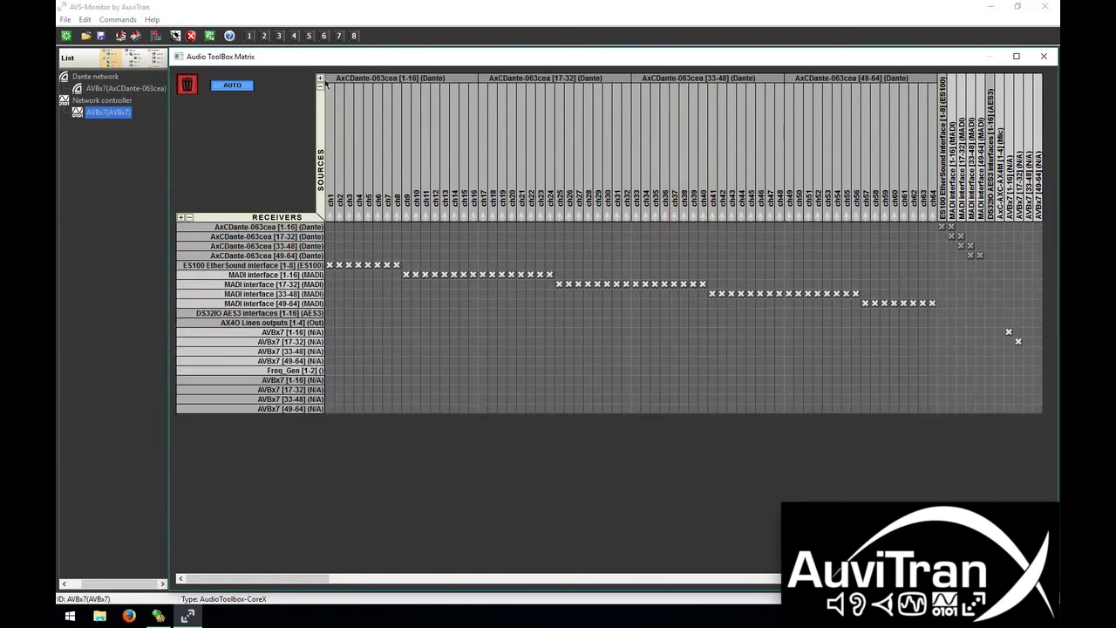
{"action": "left_click", "coordinate": [320, 87]}
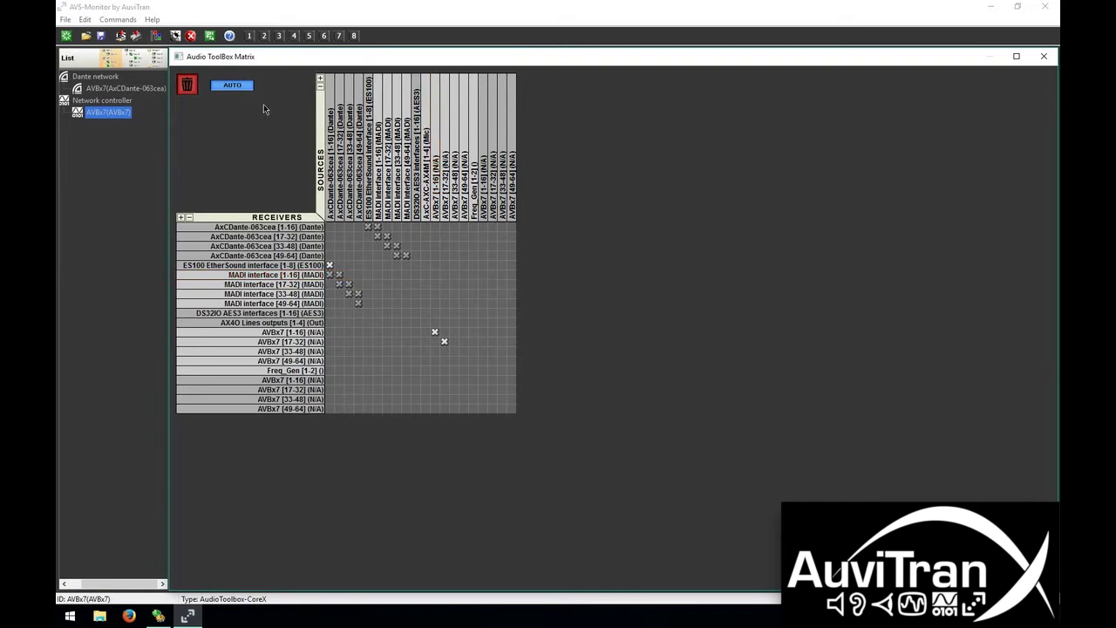
Switch the matrix to manual routing and route each interface group diagonally to its matching group
{"action": "left_click", "coordinate": [234, 86]}
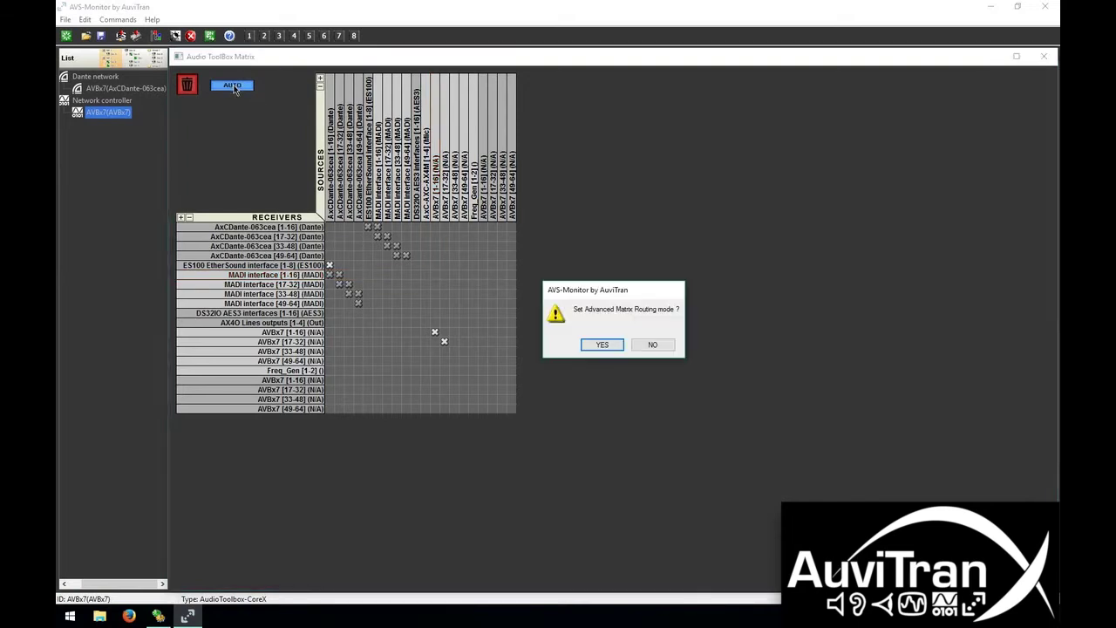
{"action": "left_click", "coordinate": [604, 345]}
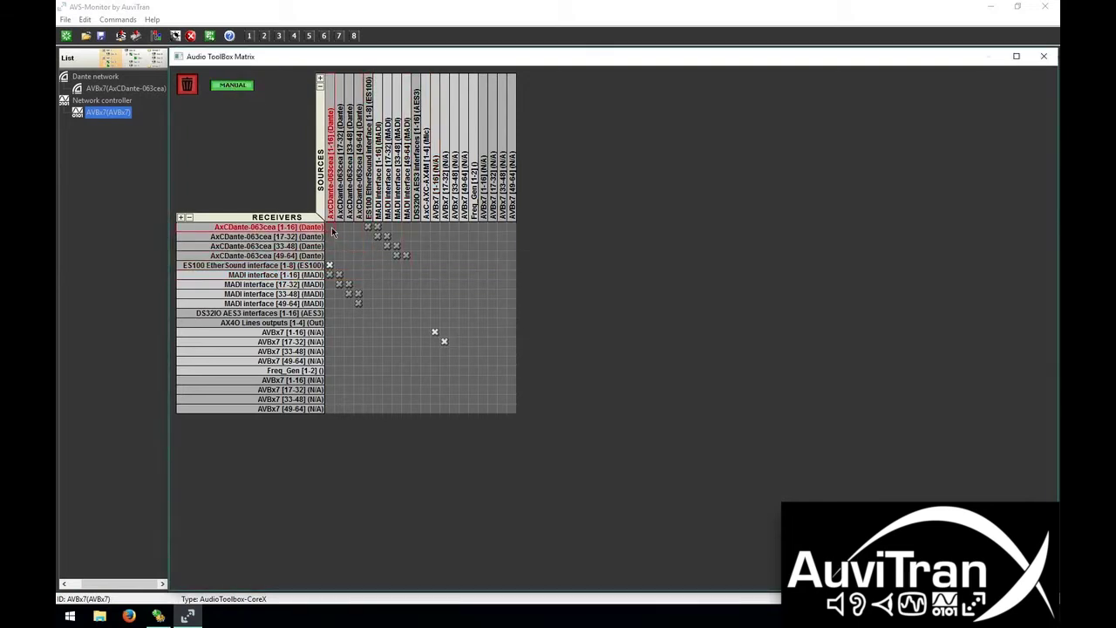
{"action": "mouse_move", "coordinate": [331, 231]}
{"action": "left_mouse_down"}
{"action": "mouse_move", "coordinate": [491, 366]}
{"action": "mouse_move", "coordinate": [511, 408]}
{"action": "left_mouse_up"}
{"action": "left_click", "coordinate": [597, 361]}
Cross-patch frequency generator and ES100, route DS32IO to AVBx7 [49-64], then return to auto to save
{"action": "left_click", "coordinate": [473, 265]}
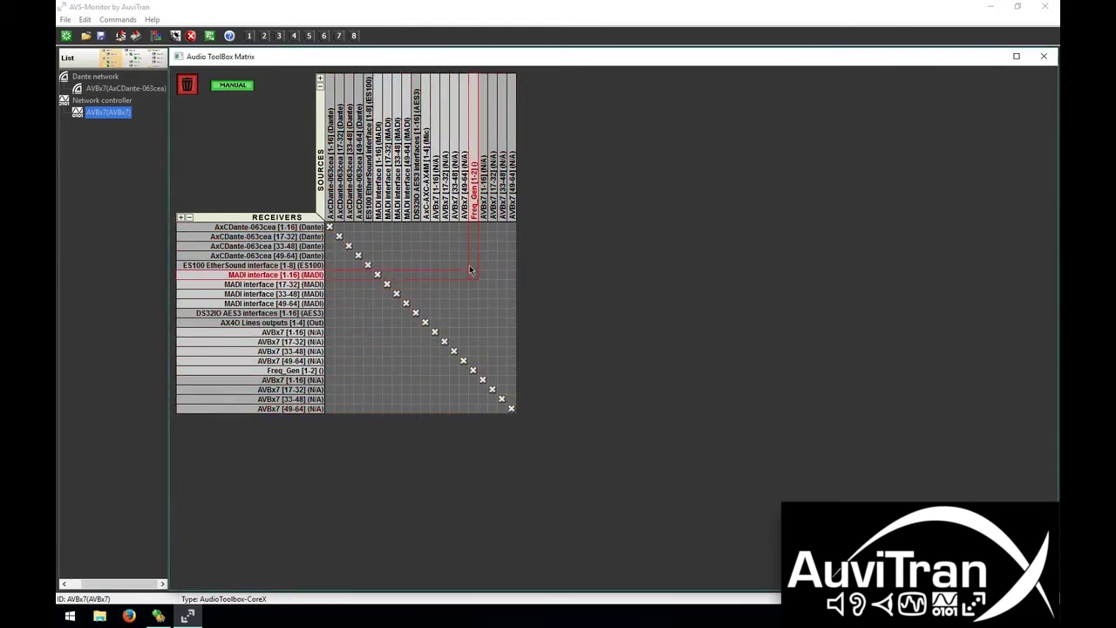
{"action": "left_click", "coordinate": [416, 361]}
{"action": "left_click", "coordinate": [367, 371]}
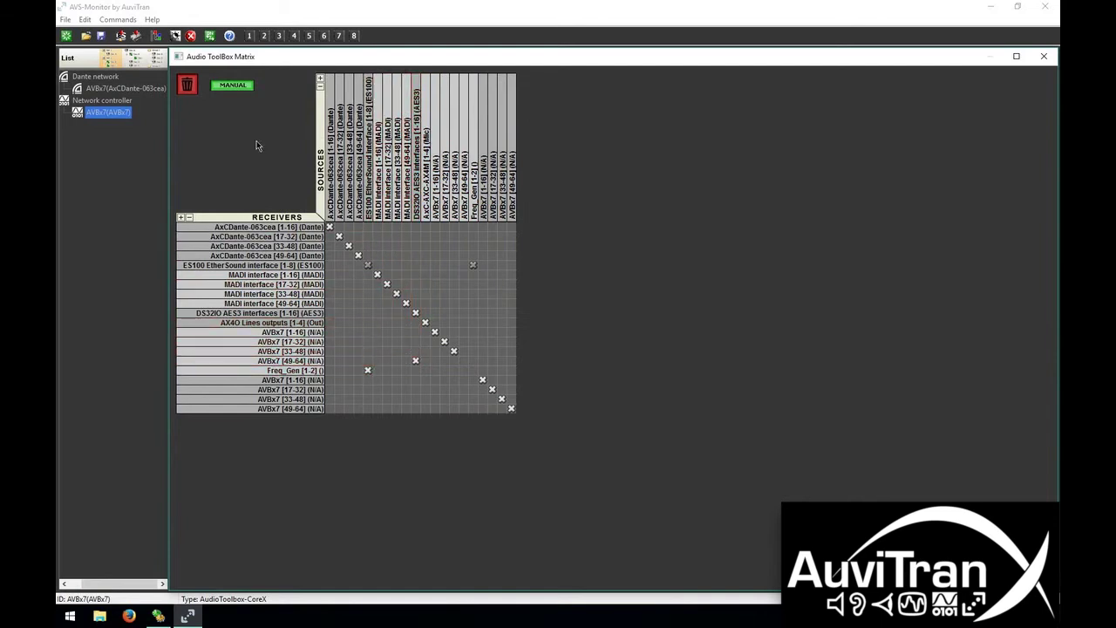
{"action": "left_click", "coordinate": [232, 87]}
{"action": "left_click", "coordinate": [602, 345]}
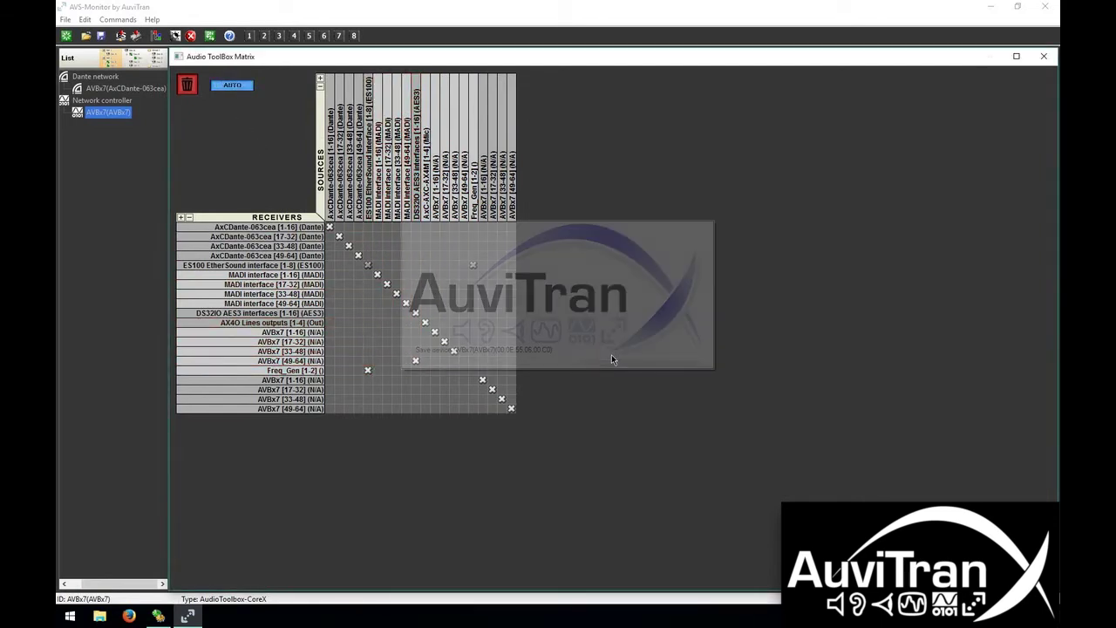
Start the frequency generator in Oscillator mode, then switch it to Chirp and finally Integrity test
{"action": "left_click", "coordinate": [1042, 57]}
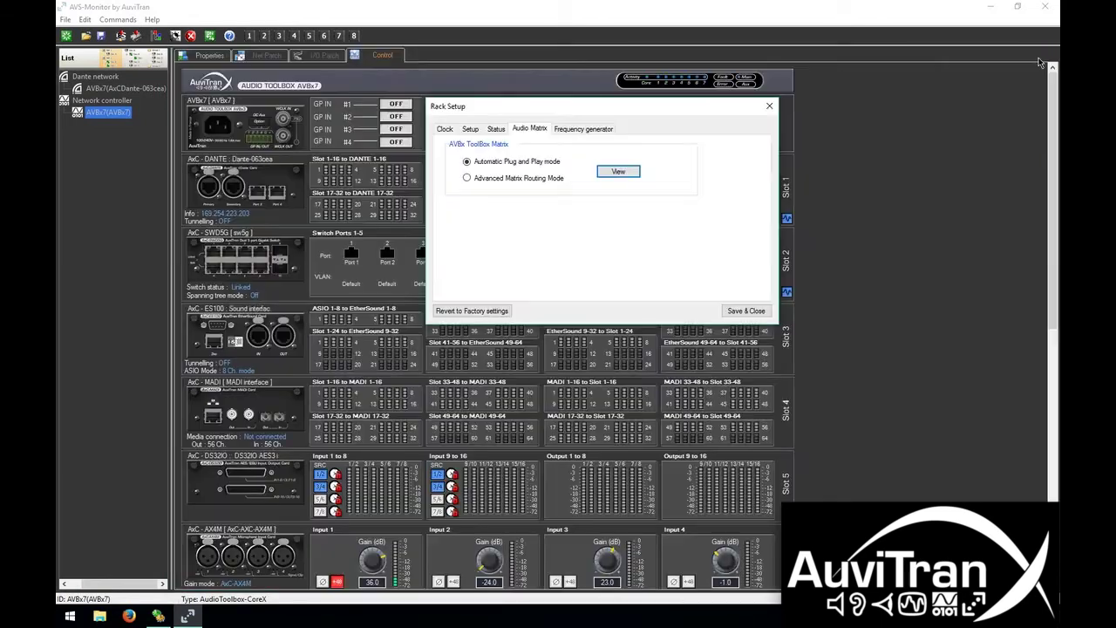
{"action": "left_click", "coordinate": [583, 129]}
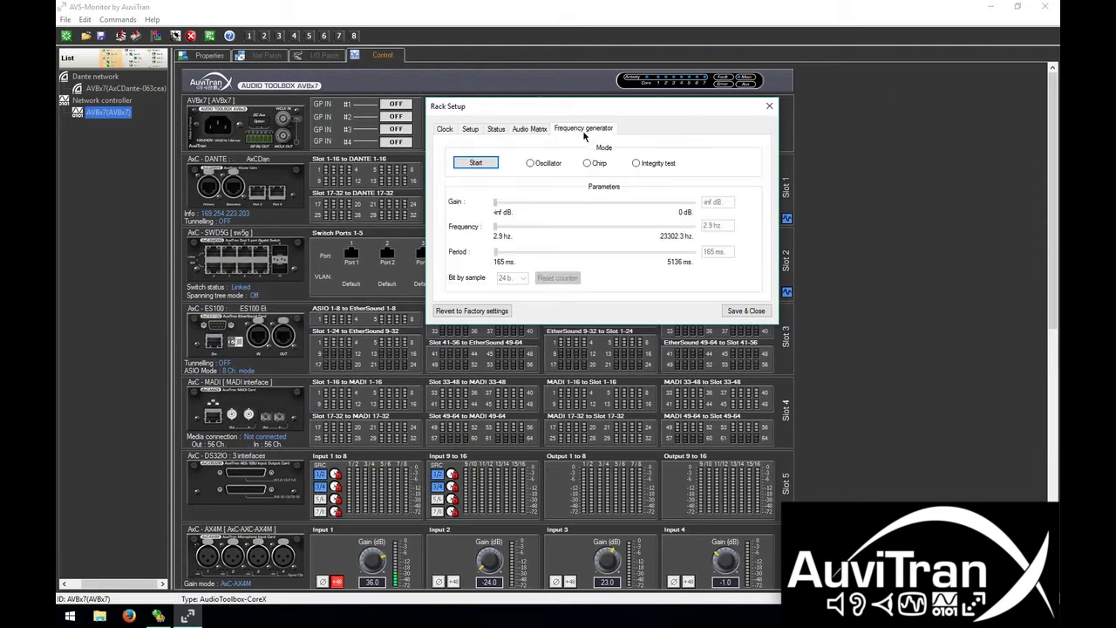
{"action": "left_click", "coordinate": [530, 163]}
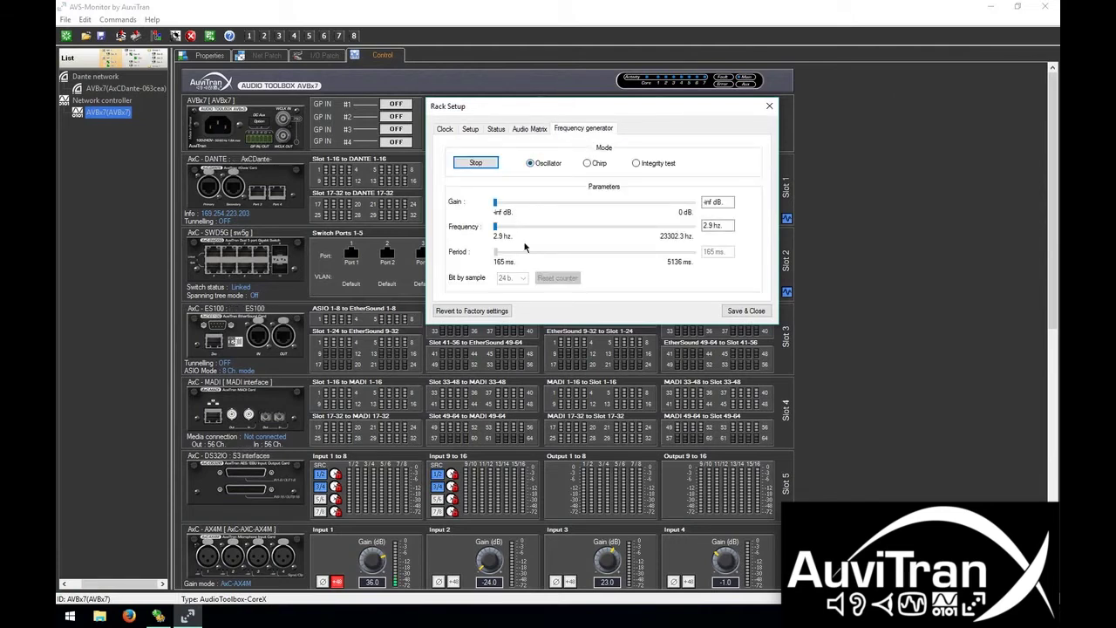
{"action": "left_click", "coordinate": [588, 164]}
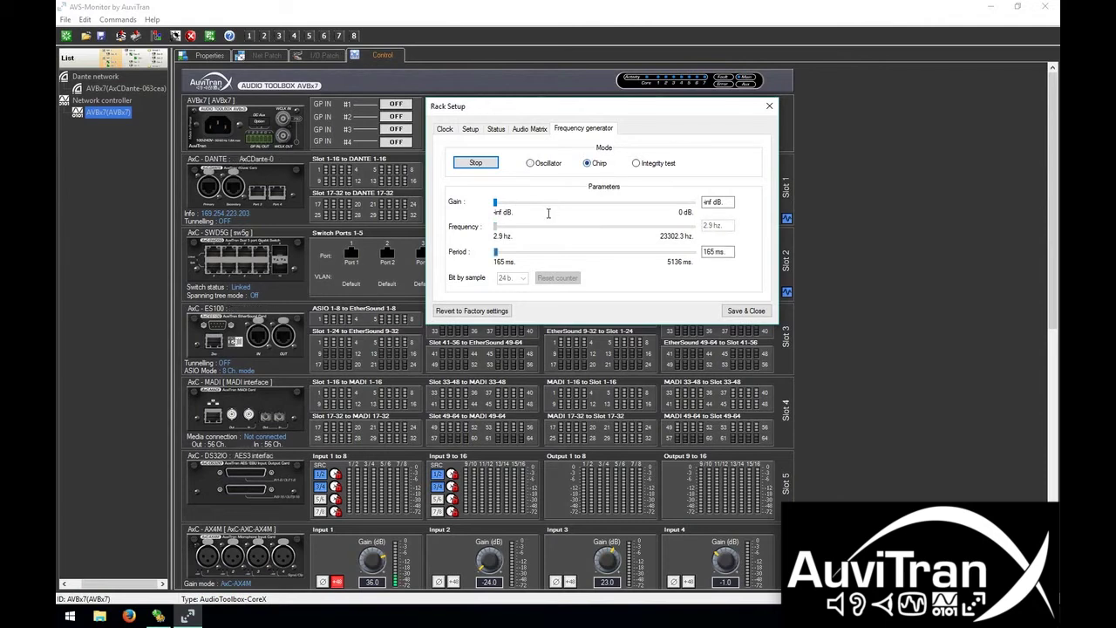
{"action": "left_click", "coordinate": [637, 164]}
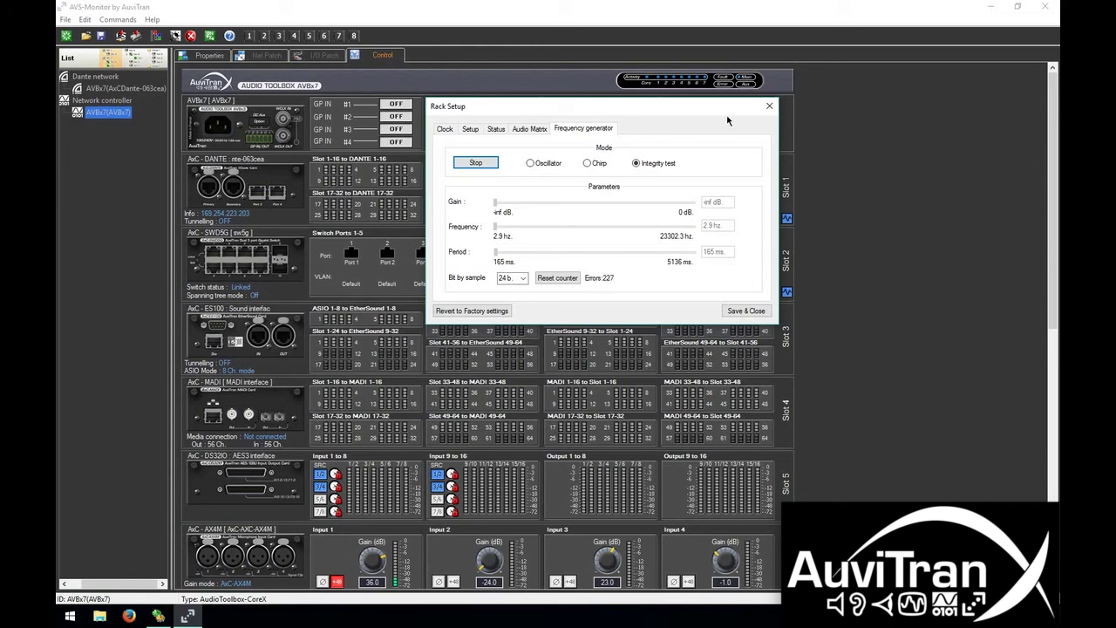
Close Rack Setup and briefly reopen the clock and general setup windows from the rack panel
{"action": "left_click", "coordinate": [771, 107]}
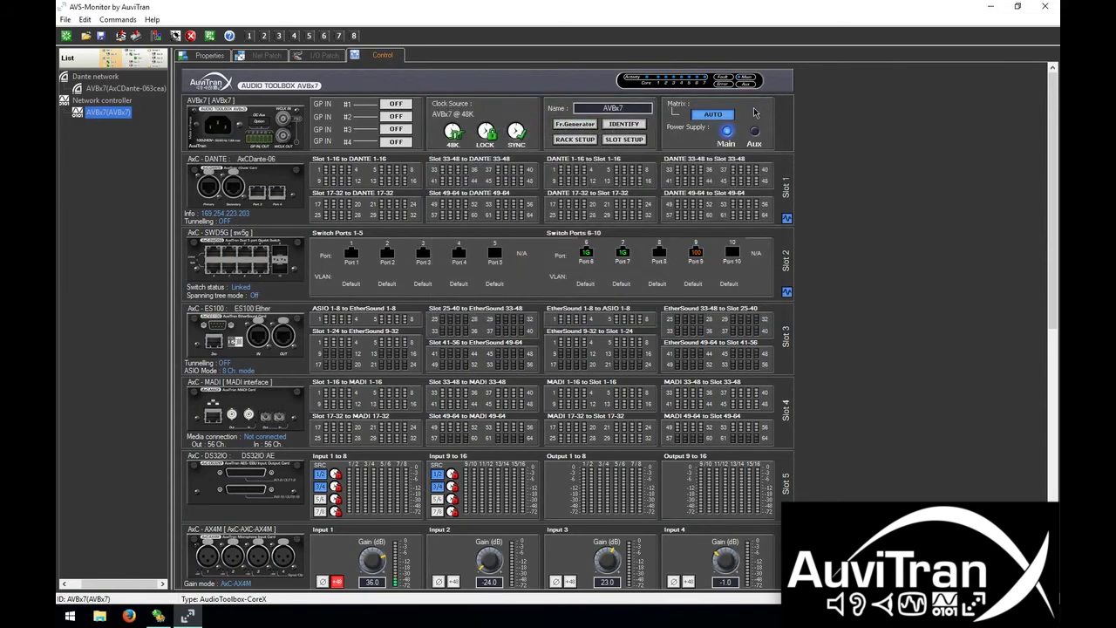
{"action": "left_click", "coordinate": [493, 114]}
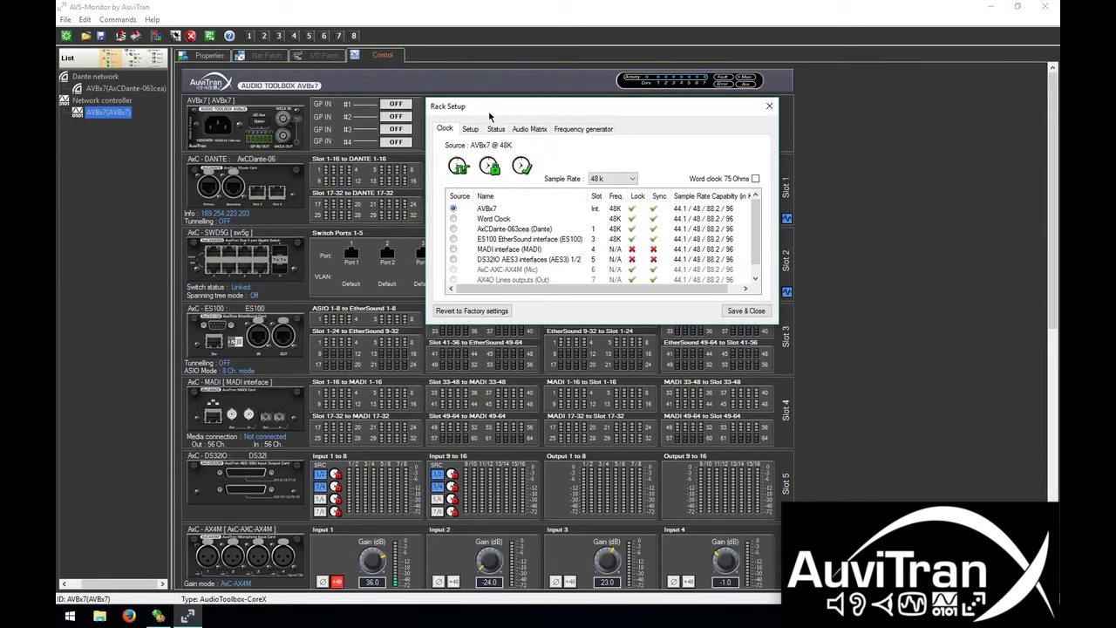
{"action": "left_click", "coordinate": [769, 106]}
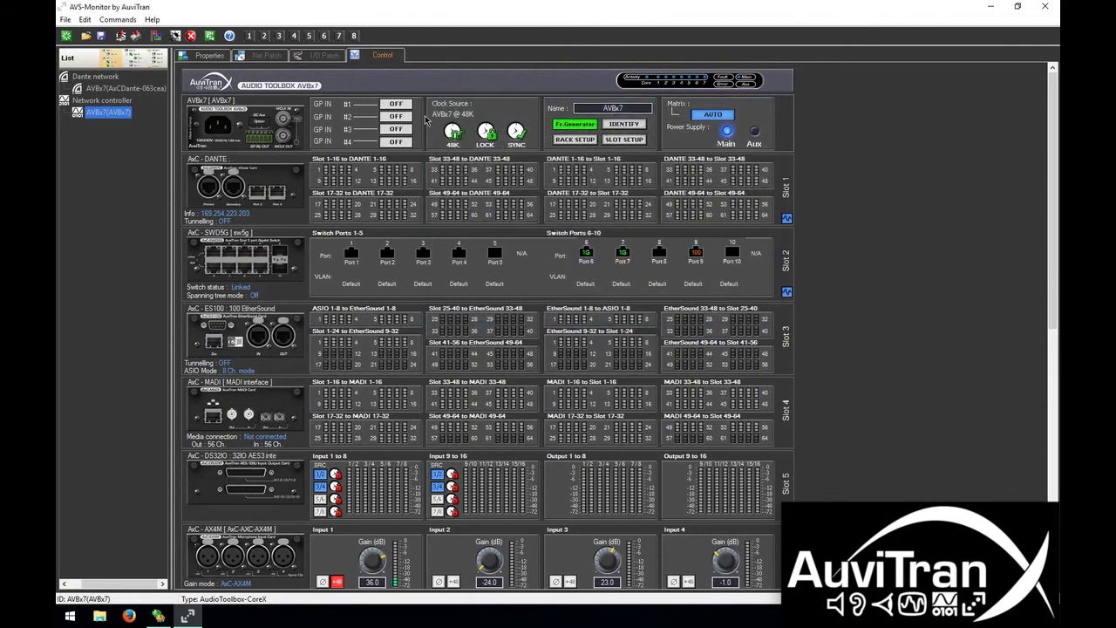
{"action": "left_click", "coordinate": [278, 117]}
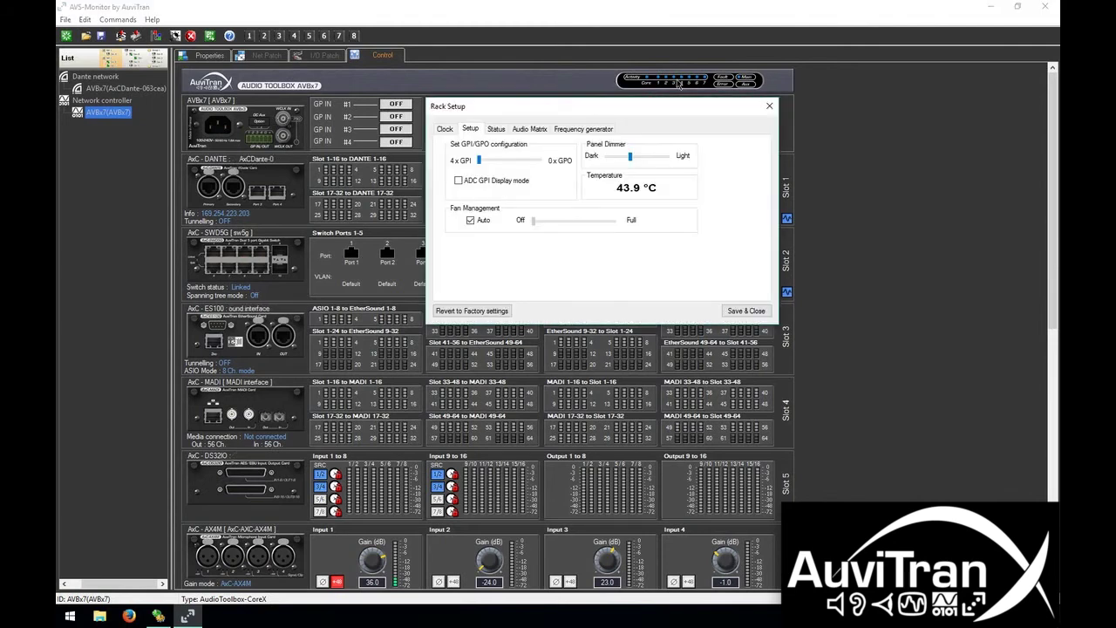
{"action": "left_click", "coordinate": [764, 108]}
Briefly open the frequency generator and the audio routing matrix, then close both
{"action": "left_click", "coordinate": [574, 123]}
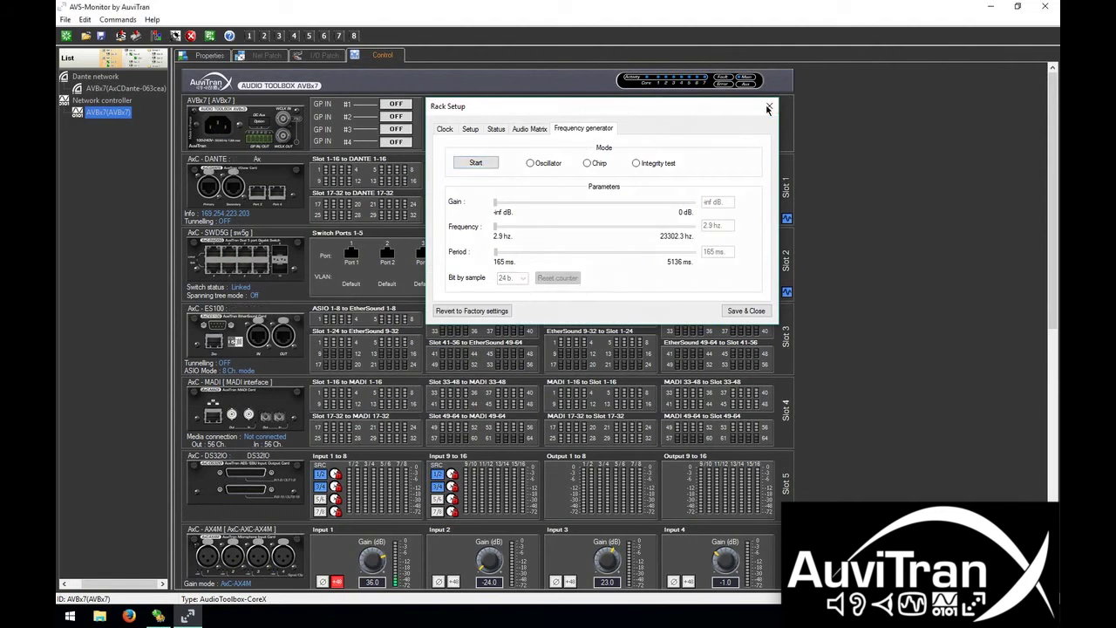
{"action": "left_click", "coordinate": [770, 106]}
{"action": "left_click", "coordinate": [717, 116]}
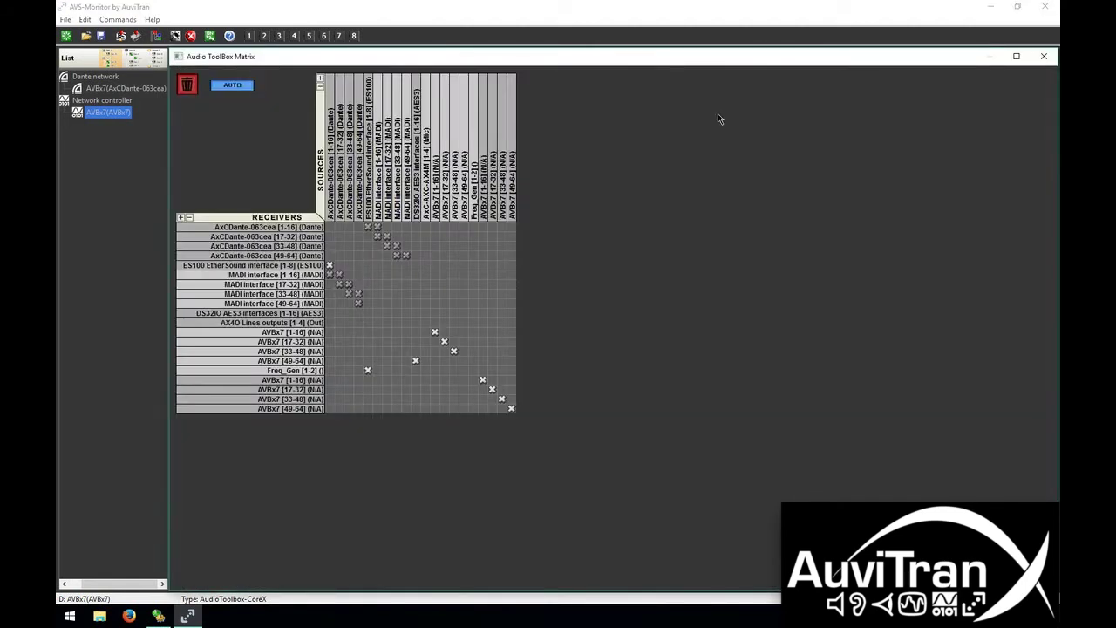
{"action": "left_click", "coordinate": [1044, 55]}
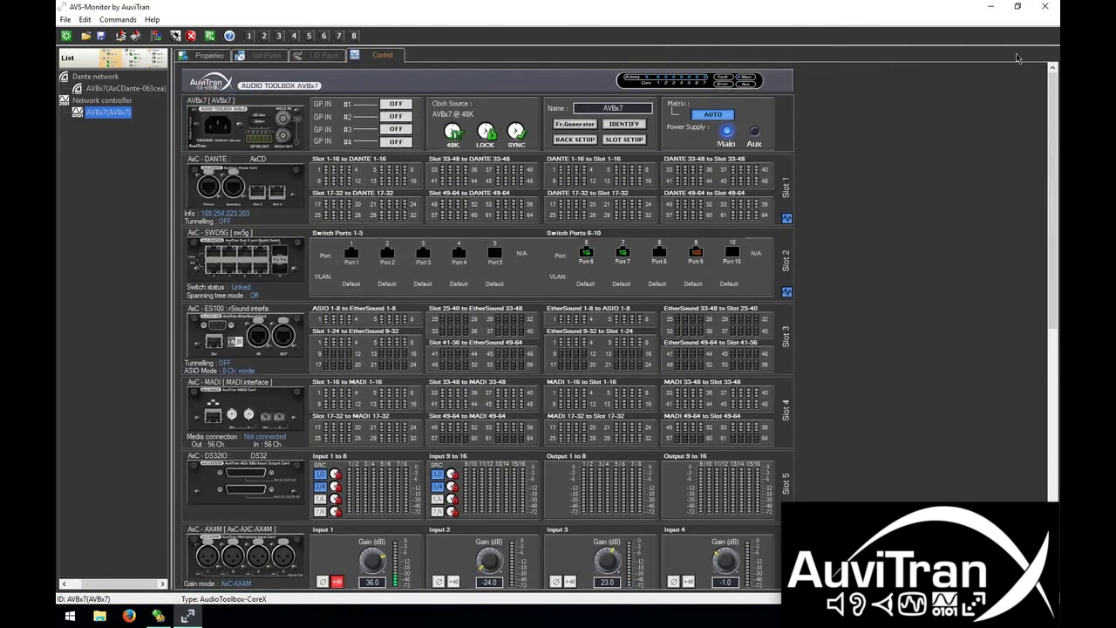
Open Slot Setup and flip through slots 1 to 4, returning to slot 1's Dante card
{"action": "left_click", "coordinate": [628, 140]}
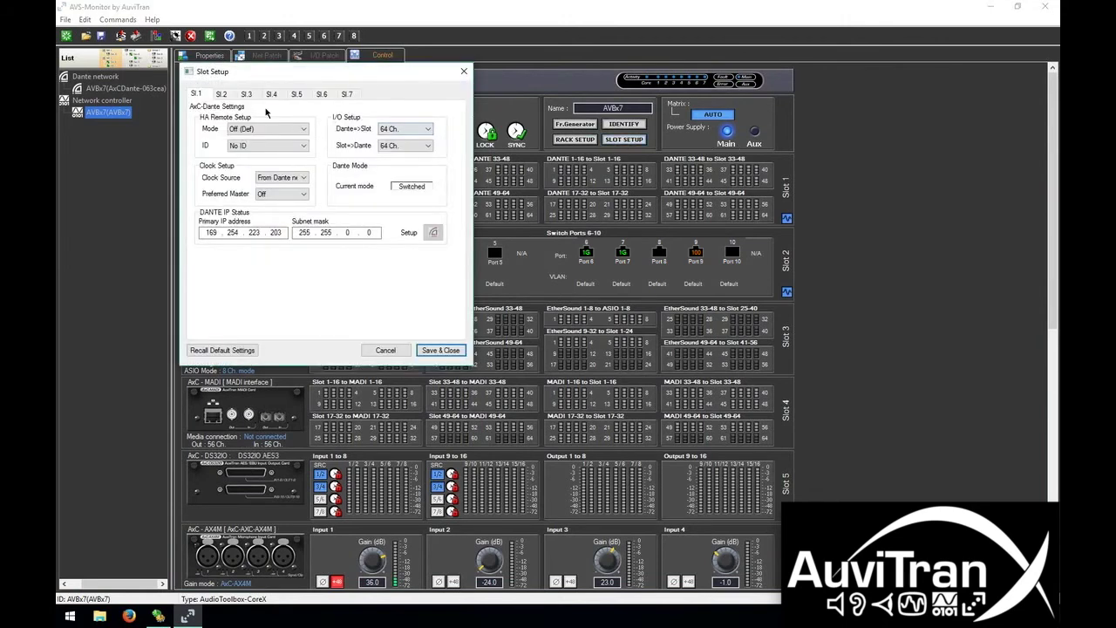
{"action": "left_click", "coordinate": [222, 93]}
{"action": "left_click", "coordinate": [247, 95]}
{"action": "left_click", "coordinate": [271, 94]}
{"action": "left_click", "coordinate": [195, 93]}
Review slot 2's switch card, slot 3's EtherSound ASIO channel choices, and slot 4's MADI settings
{"action": "left_click", "coordinate": [223, 94]}
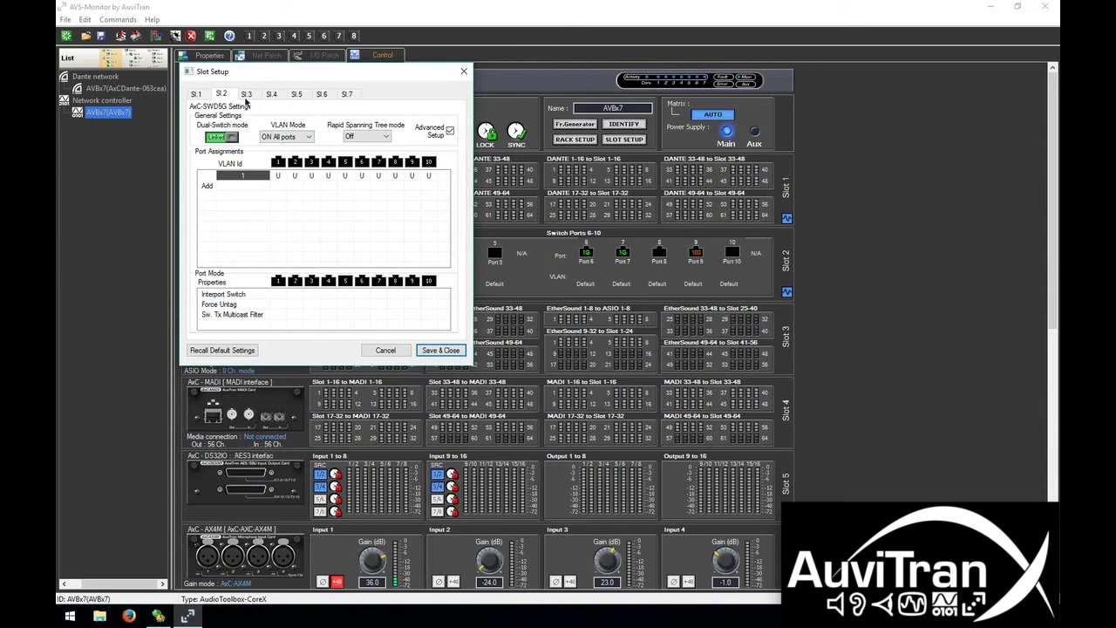
{"action": "left_click", "coordinate": [245, 96]}
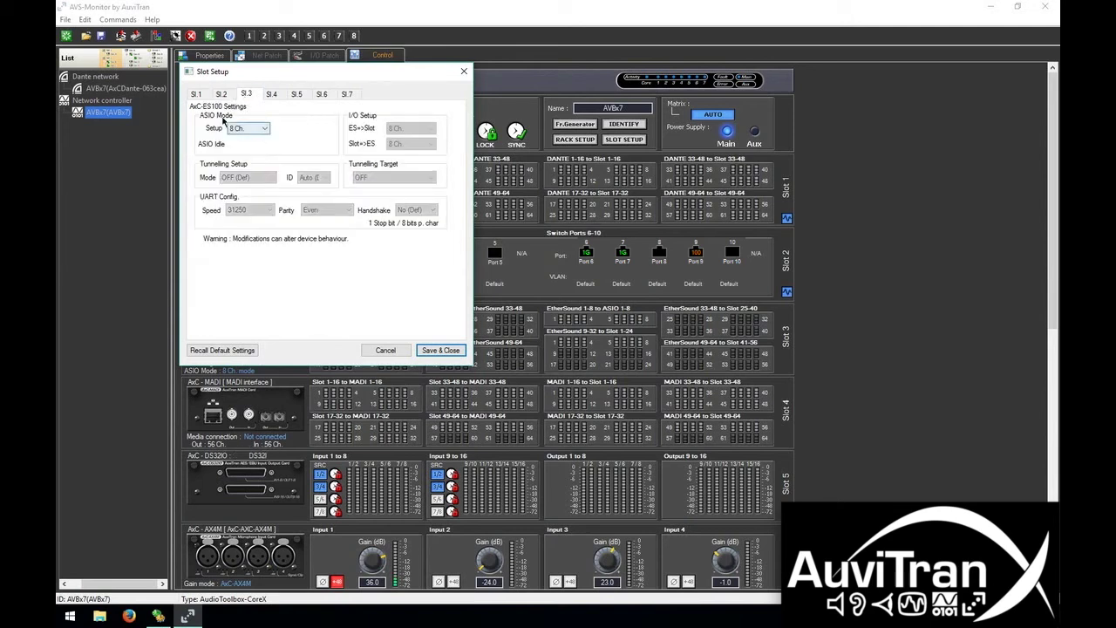
{"action": "left_click", "coordinate": [271, 132]}
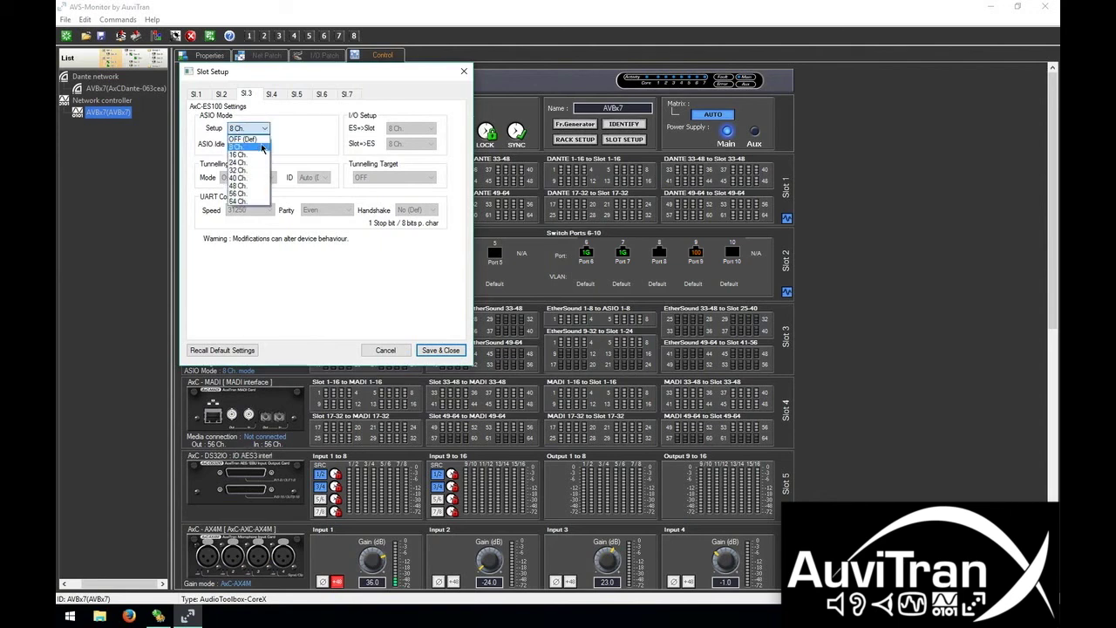
{"action": "left_click", "coordinate": [251, 203]}
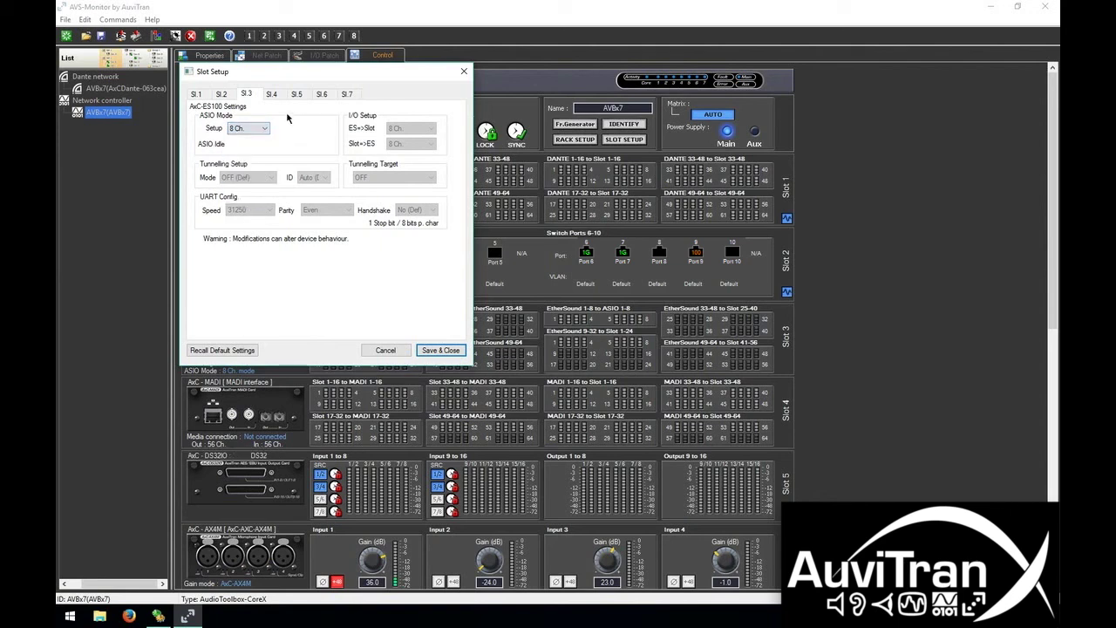
{"action": "left_click", "coordinate": [277, 96]}
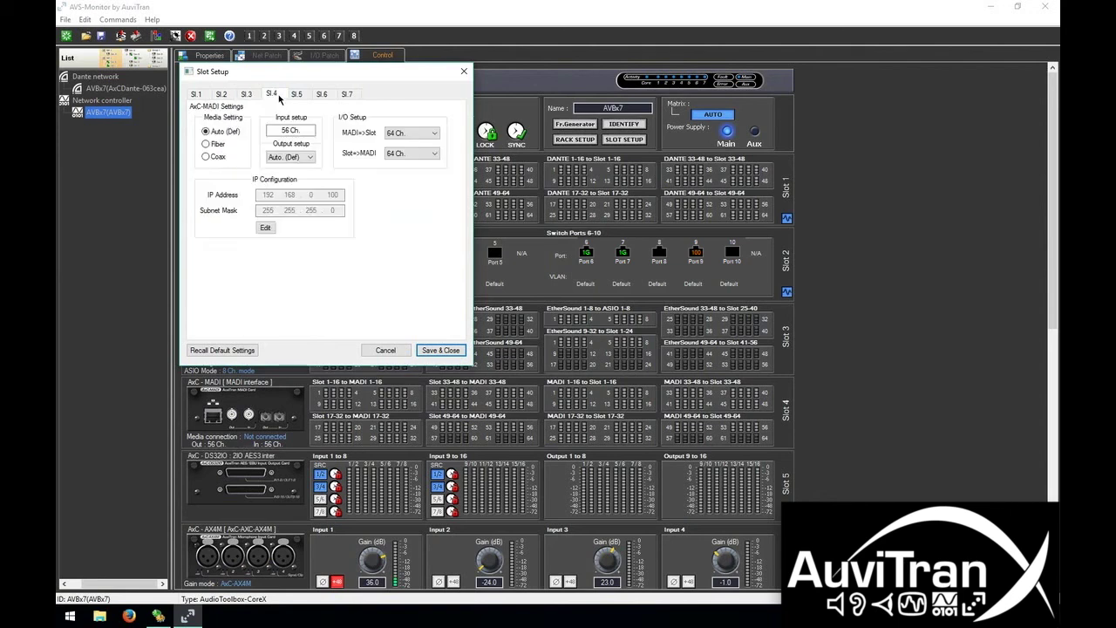